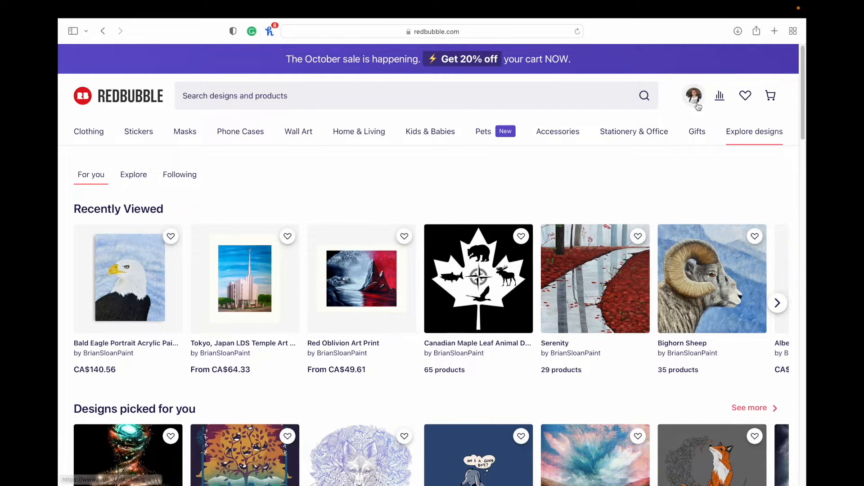
- Start adding a new work and upload the Bighorn Sheep Acrylic Painting JPEG from the Bighorn Sheep folder
mouse_move(696, 99)
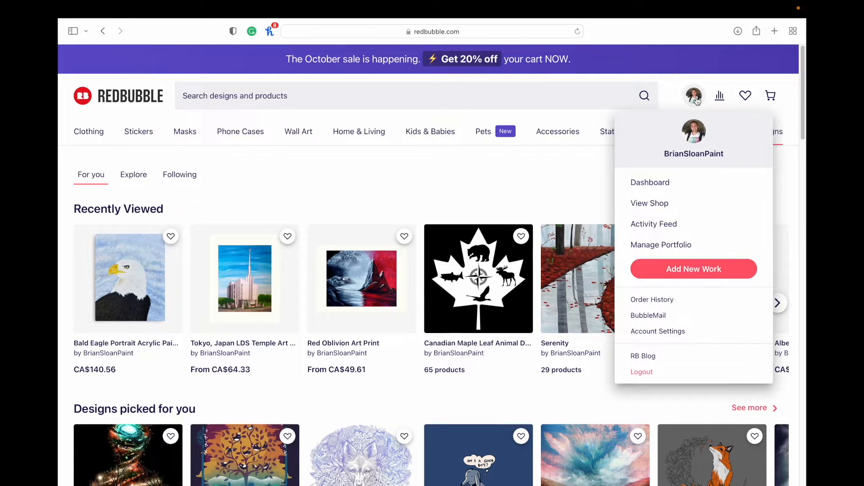
left_click(689, 272)
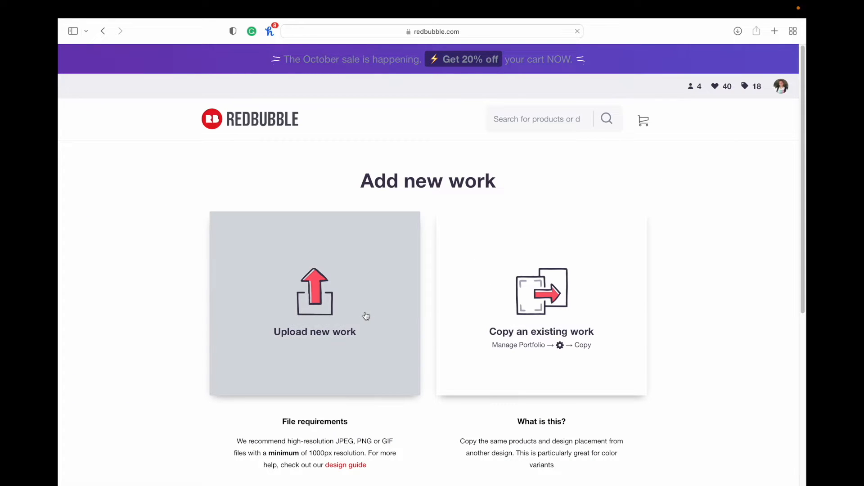
left_click(366, 316)
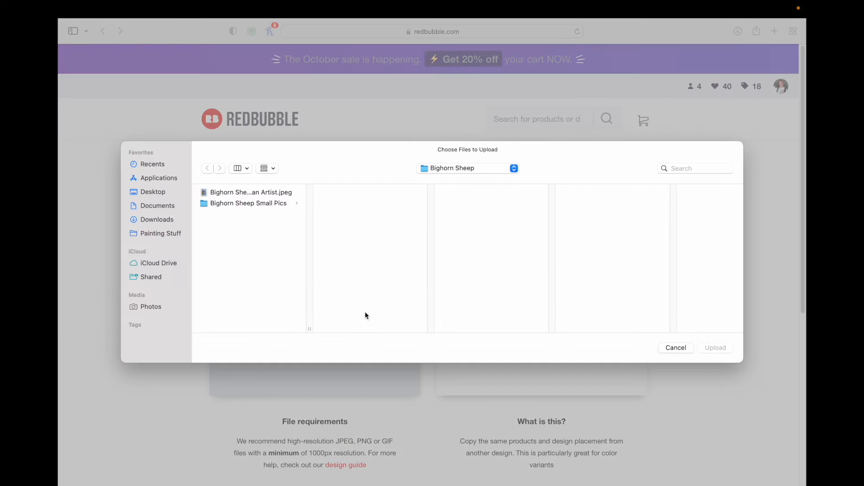
left_click(277, 193)
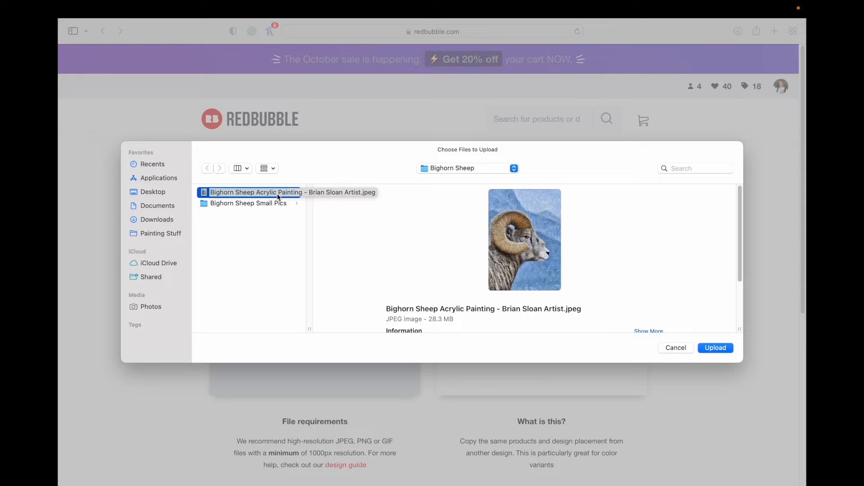
key("Return")
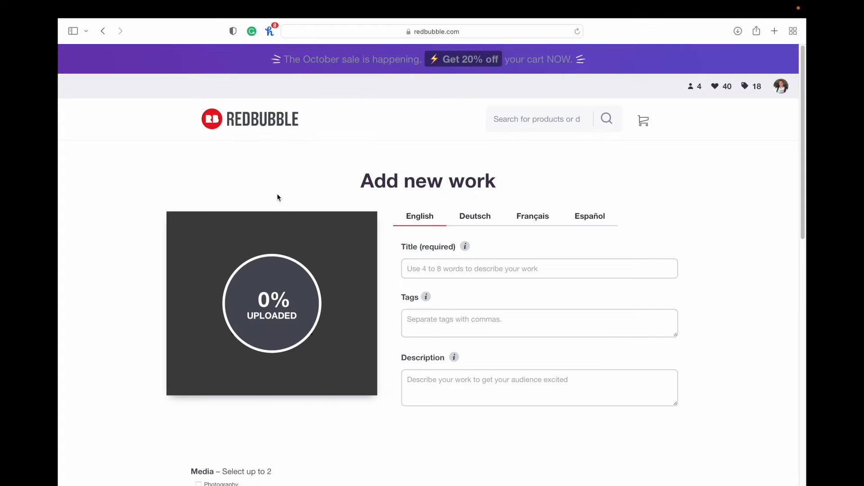
- Title the new work "Bighorn Sheep Portrait"
left_click(481, 270)
type("Bighorn S")
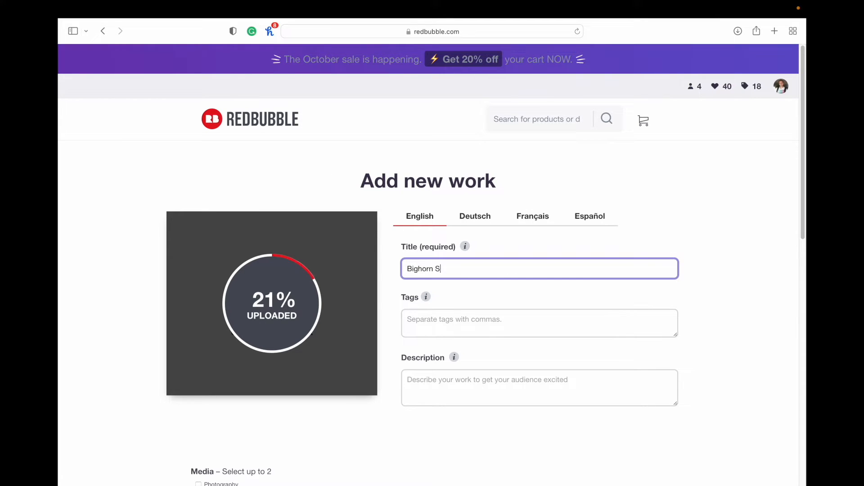
type("heep Portrai")
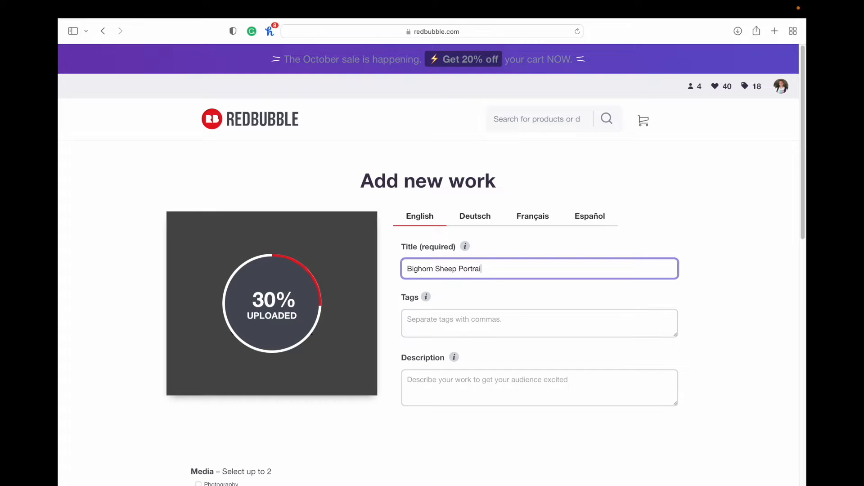
left_click(519, 321)
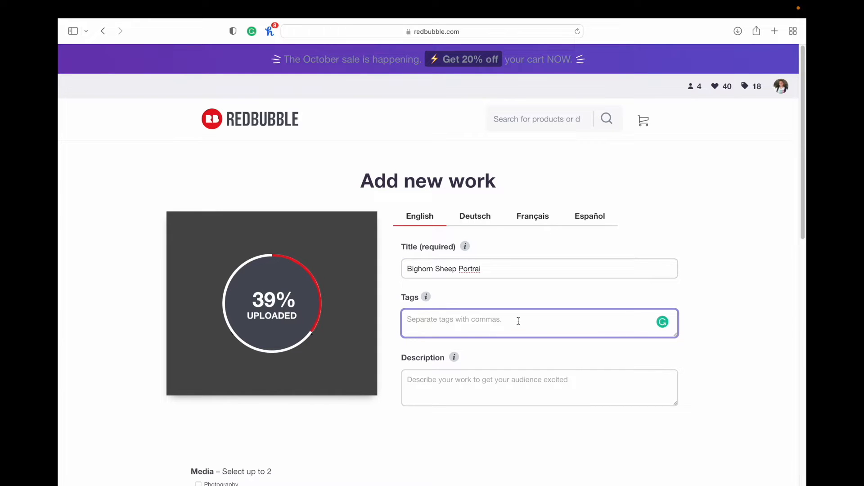
left_click(515, 270)
type("t")
- Add the tags "animal, wildlife, bighorn sheep, mountain goat, mountain sheep, rocky mountain animals, Canadian wildlife"
left_click(500, 318)
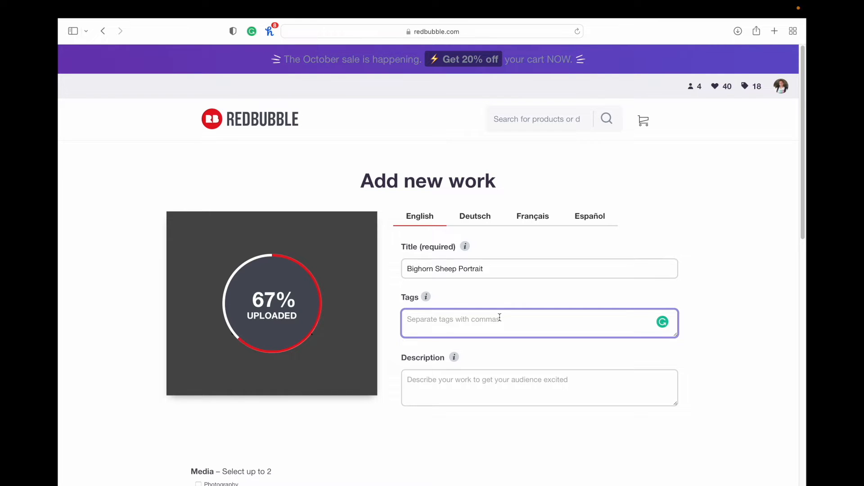
type("animal, wildlife, bighorn sheep, mountain goat, mountain sheep, rocky mountain ani")
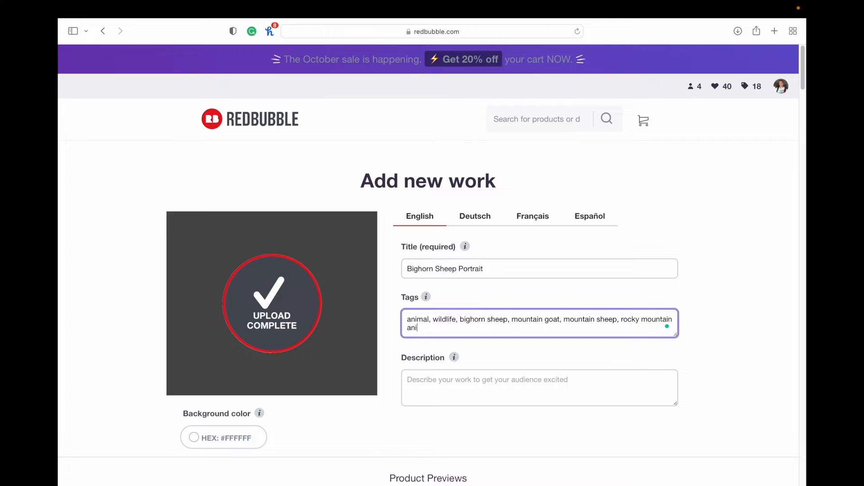
type("mals, ")
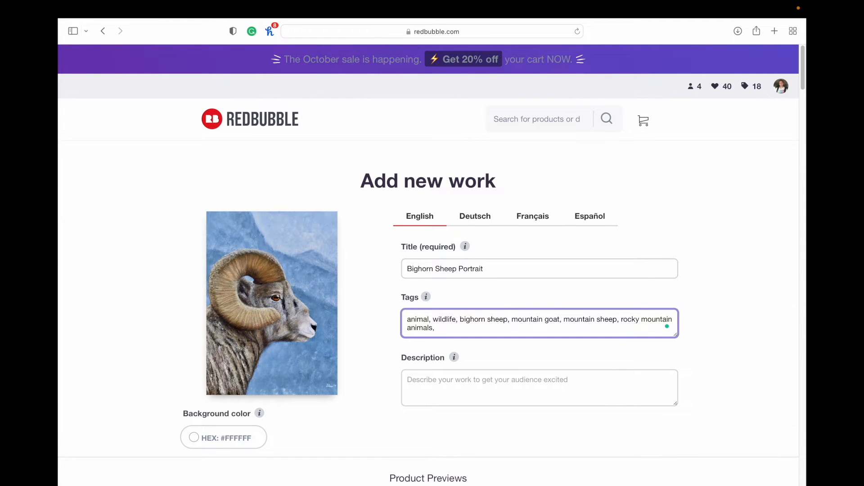
type("Canadian wildlife")
- Describe the work as "This is an acrylic painting on a 16x20-inch stretched canvas."
left_click(510, 380)
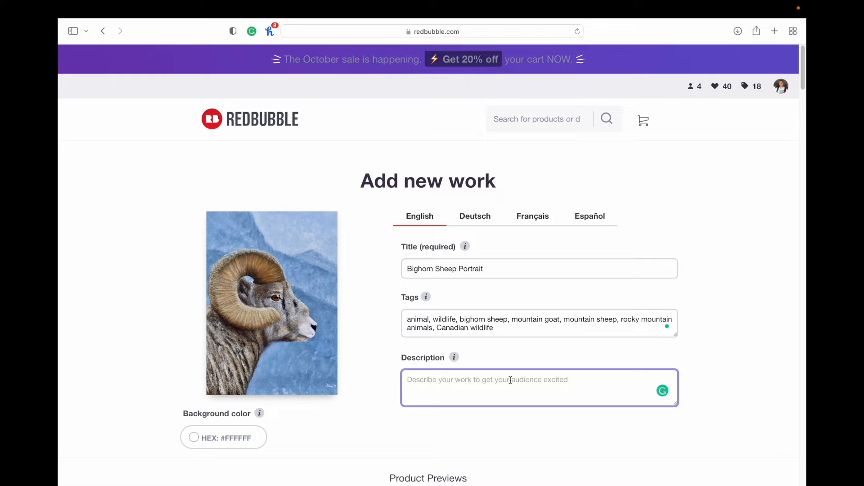
type("This is an acrylic painting on a 16x20-inch stretched canvas.")
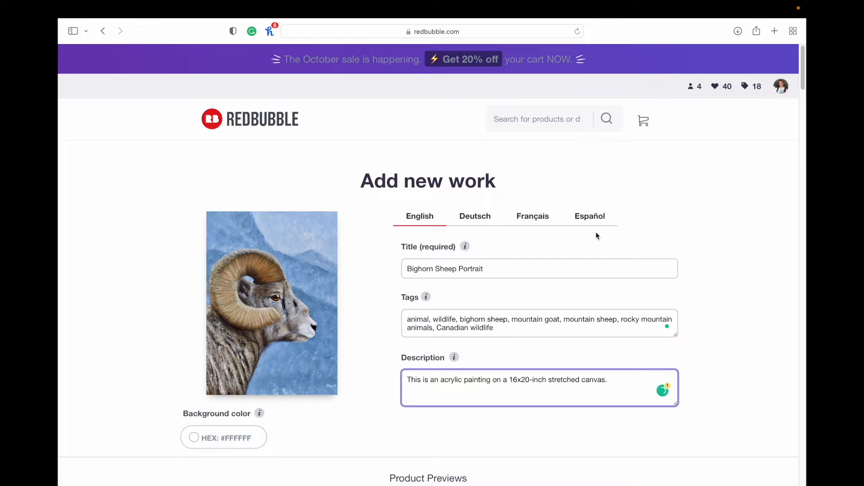
left_click(711, 321)
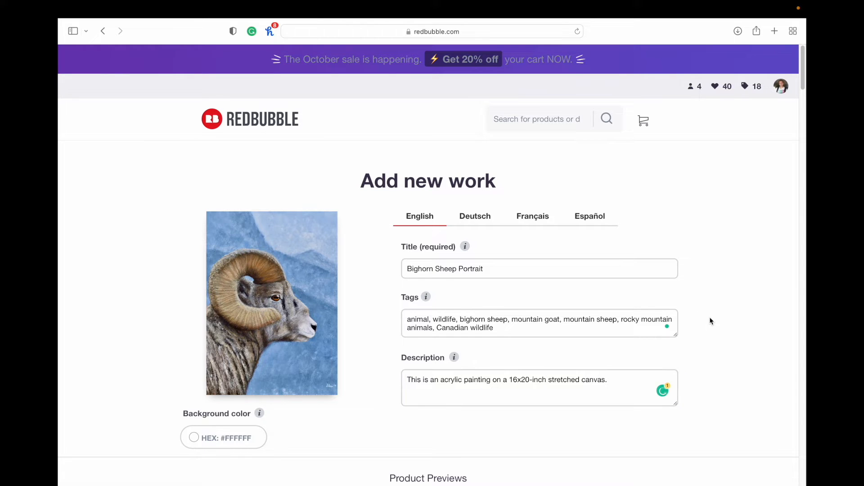
- Enable the Standard Print Clothing, Chiffon Tops, Graphic T-Shirt Dresses and Graphic T-Shirts products for this work
scroll(711, 321, "down", 5)
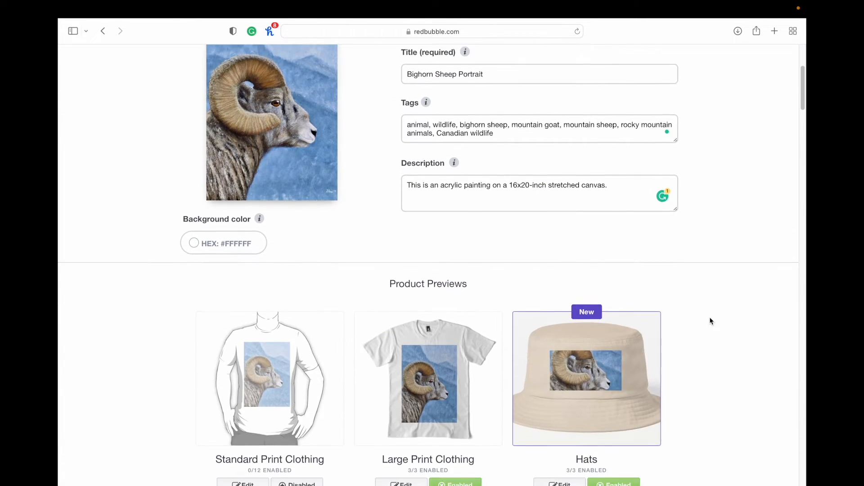
scroll(712, 320, "down", 4)
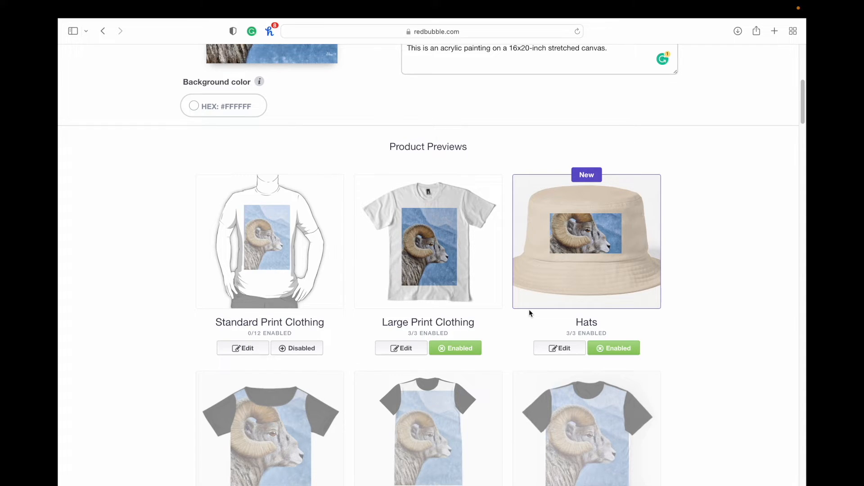
scroll(530, 311, "down", 1)
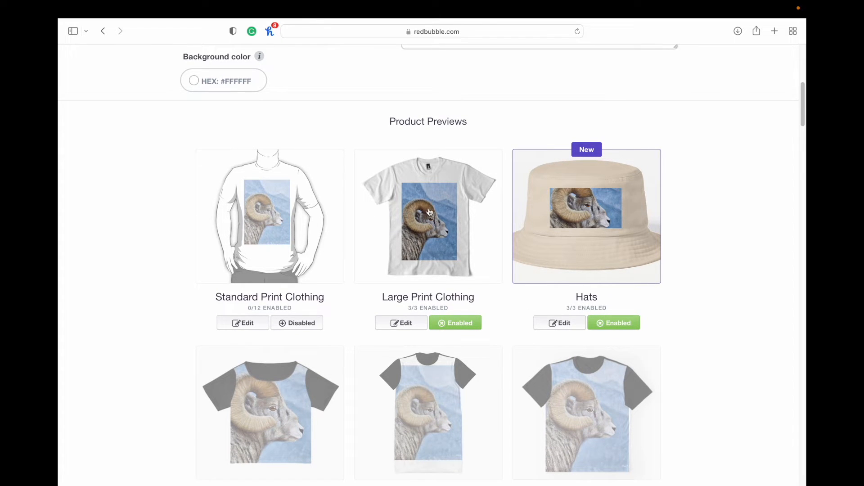
scroll(447, 255, "down", 2)
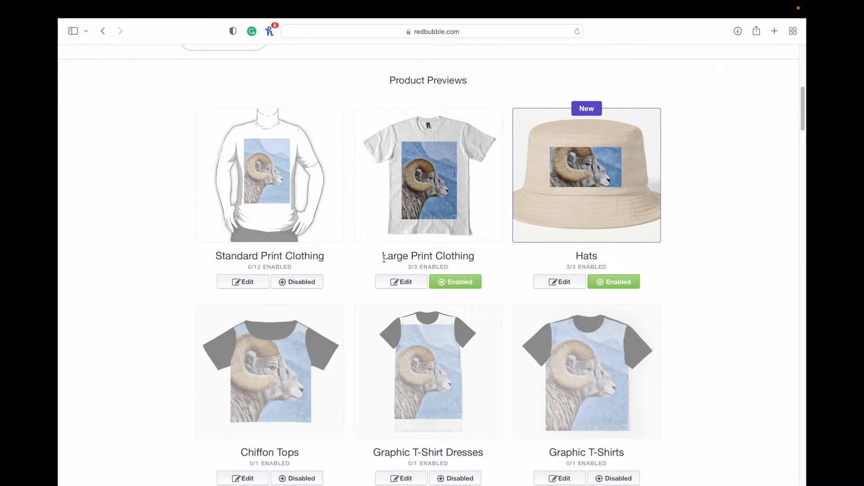
scroll(384, 257, "down", 1)
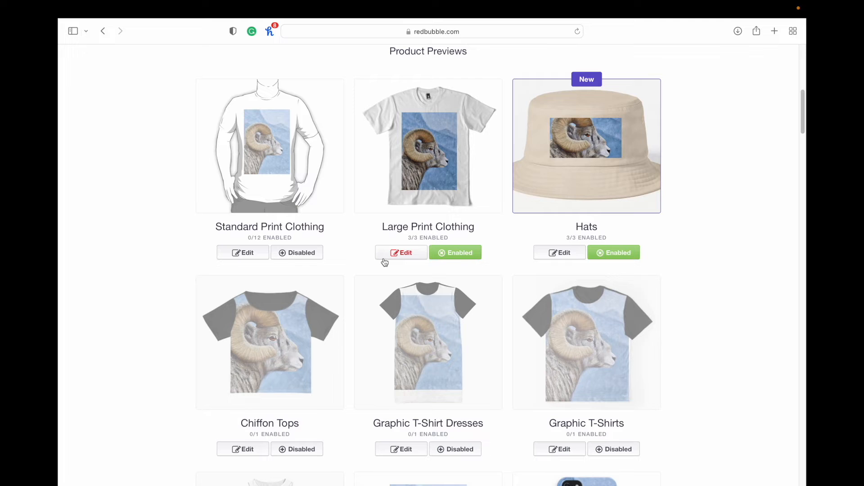
left_click(309, 253)
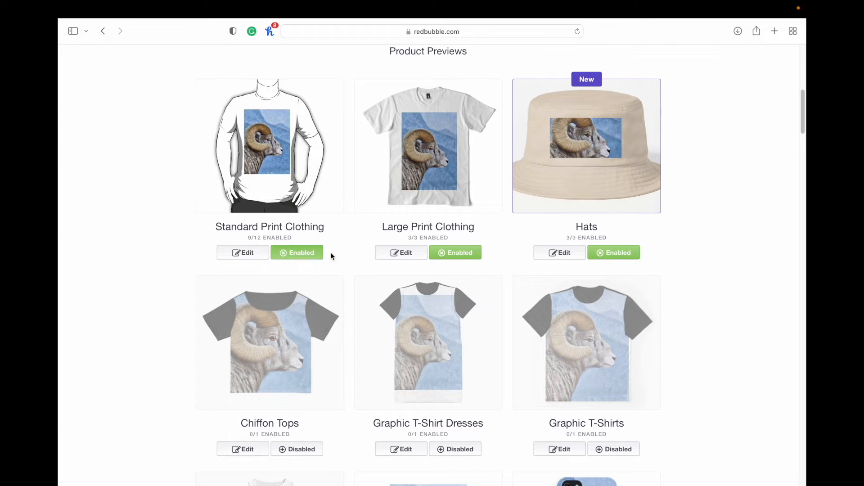
scroll(331, 256, "down", 4)
left_click(309, 366)
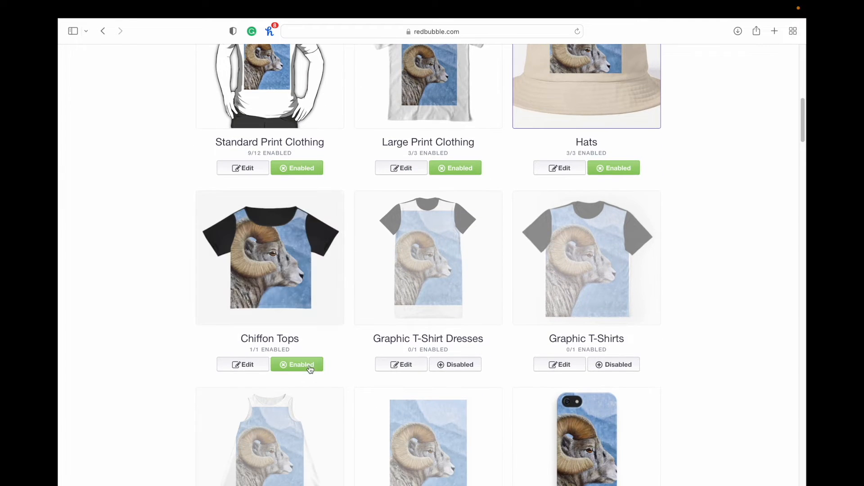
left_click(459, 367)
left_click(629, 368)
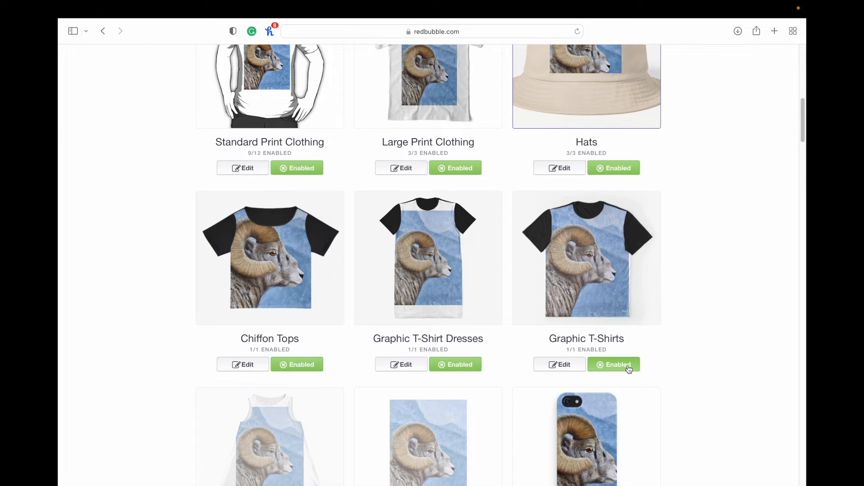
- Edit the Graphic T-Shirts design, scaling the image to 100% and setting the background to black (#000000)
left_click(566, 365)
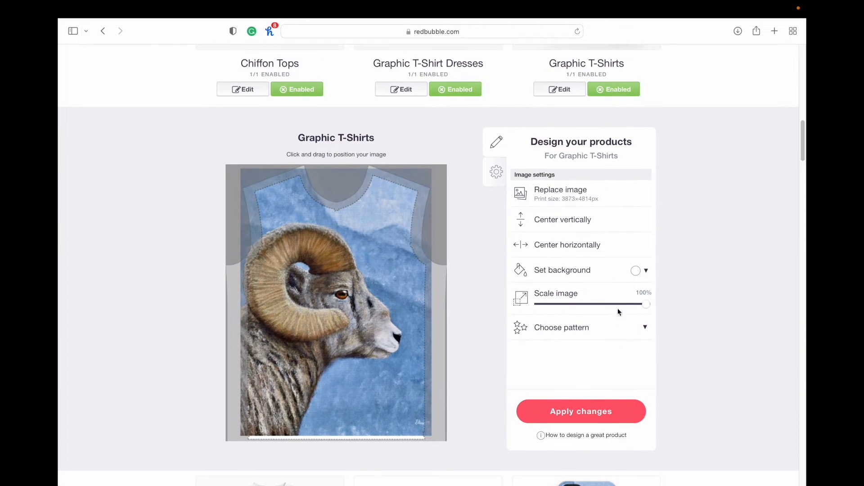
left_click_drag(641, 307, 663, 300)
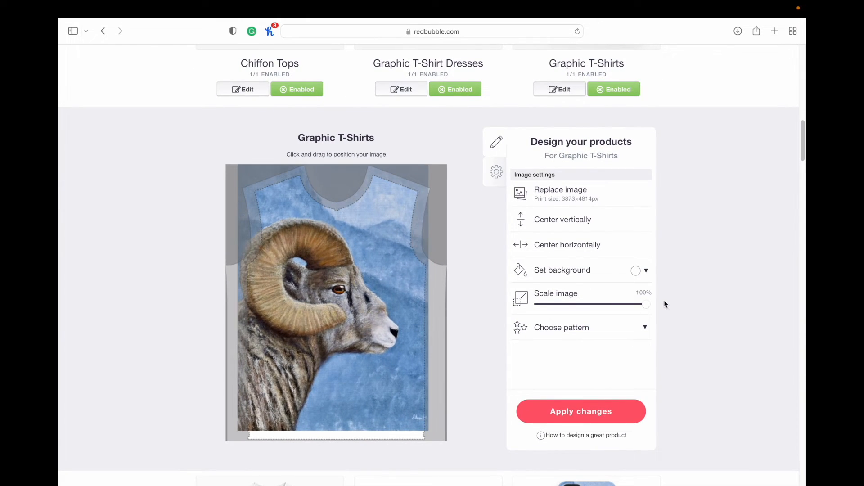
left_click(641, 271)
left_click_drag(671, 337, 696, 357)
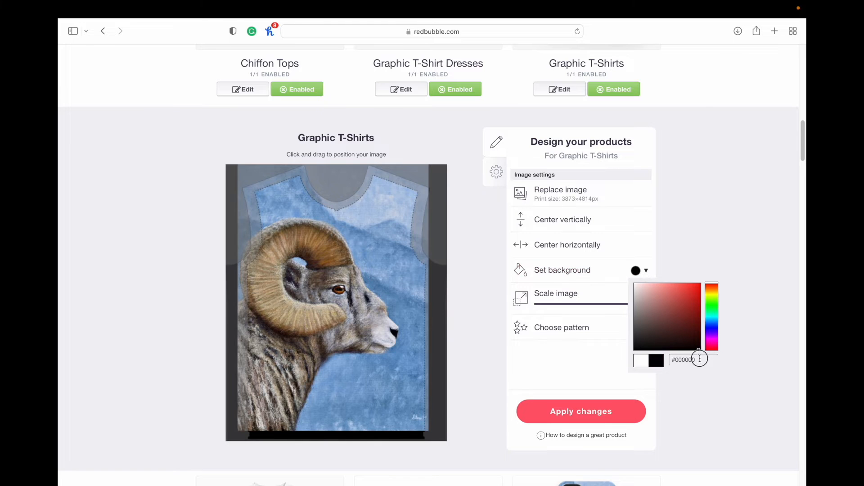
left_click(691, 239)
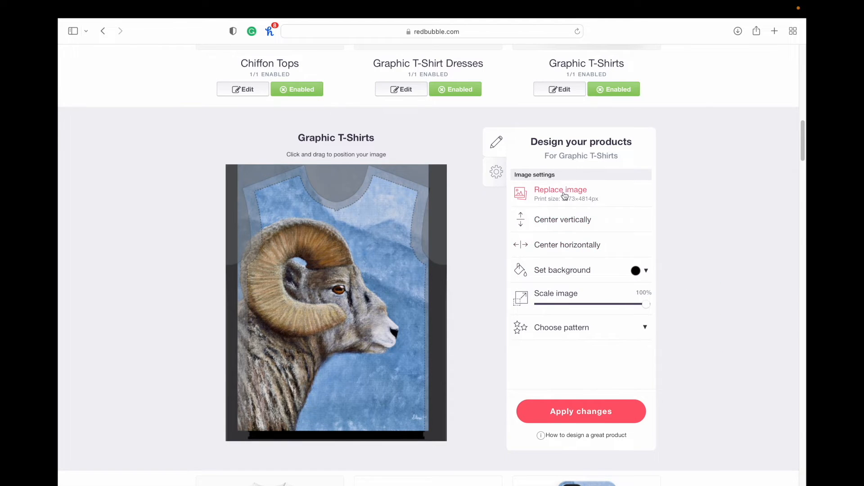
- Tile the Graphic T-Shirts image in a regular grid, shift it to fit the shirt outline, and apply the changes
left_click(631, 330)
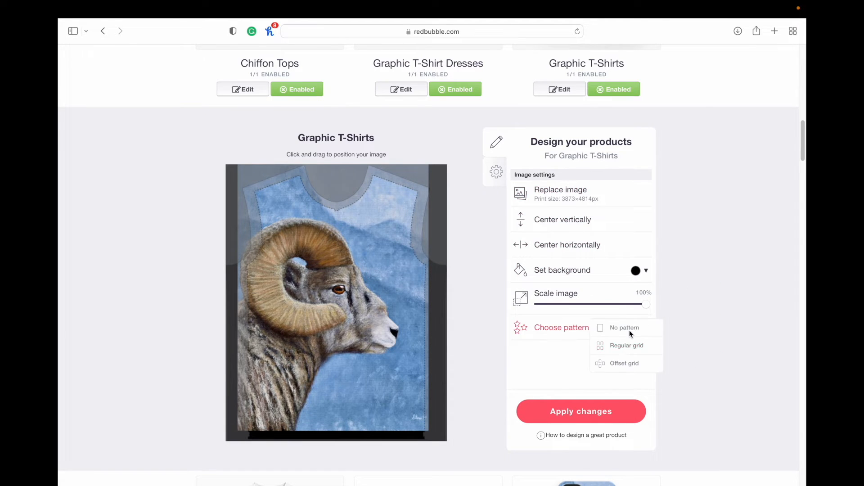
left_click(634, 355)
left_click_drag(393, 370, 415, 370)
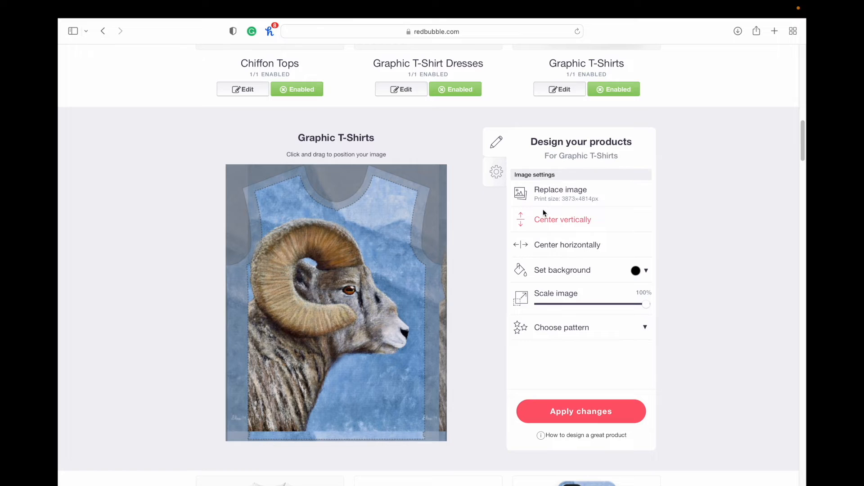
left_click(500, 170)
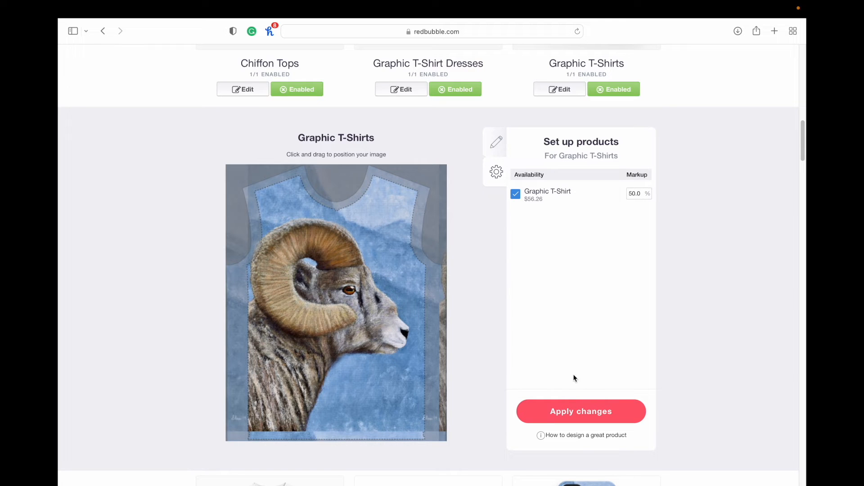
left_click(572, 416)
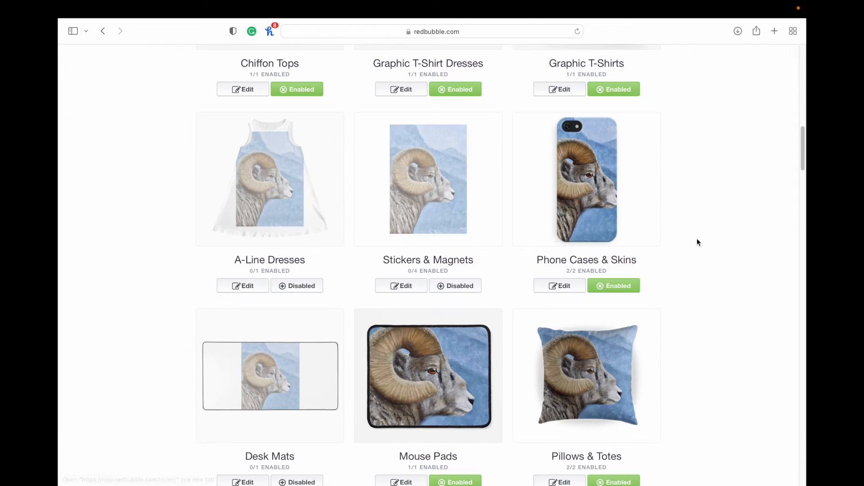
- Apply a repositioned offset grid pattern to Duvets, Comforters & Shower Curtains and enable that product group
scroll(656, 208, "down", 3)
scroll(656, 208, "down", 10)
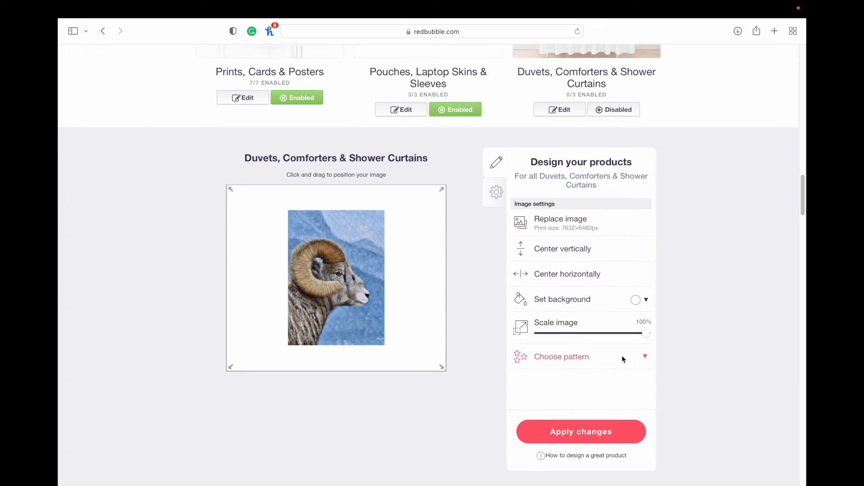
left_click(560, 357)
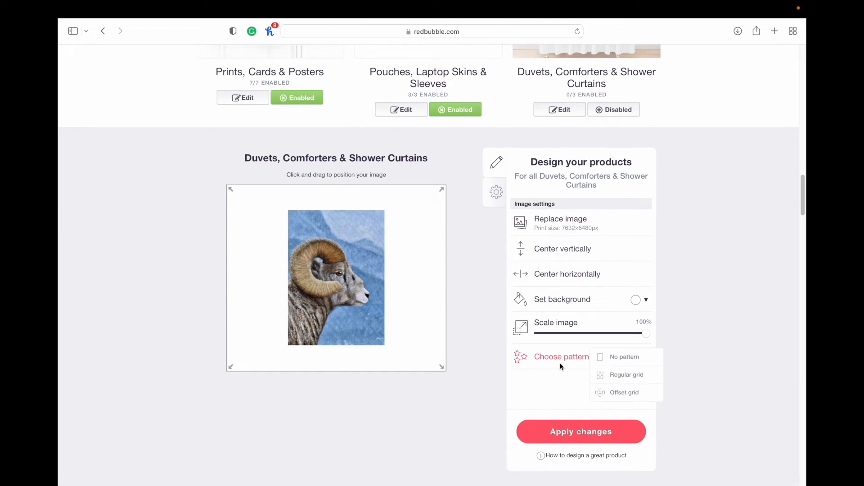
left_click(631, 394)
left_click_drag(397, 293, 365, 250)
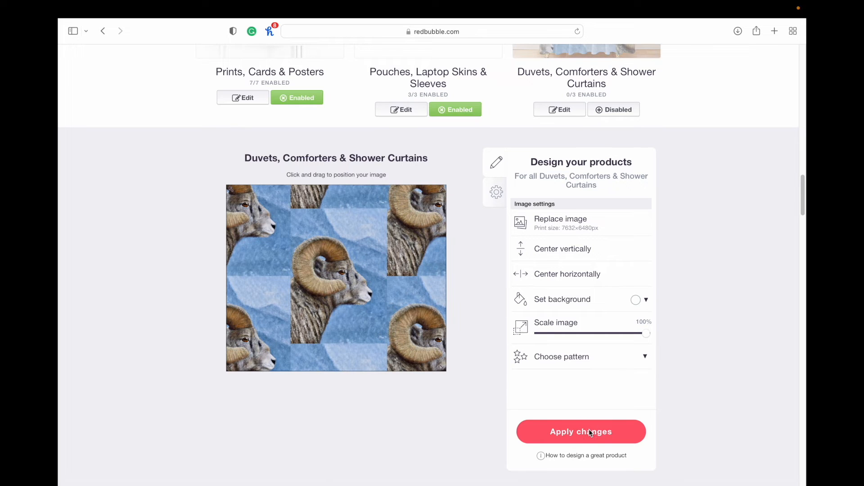
left_click(589, 431)
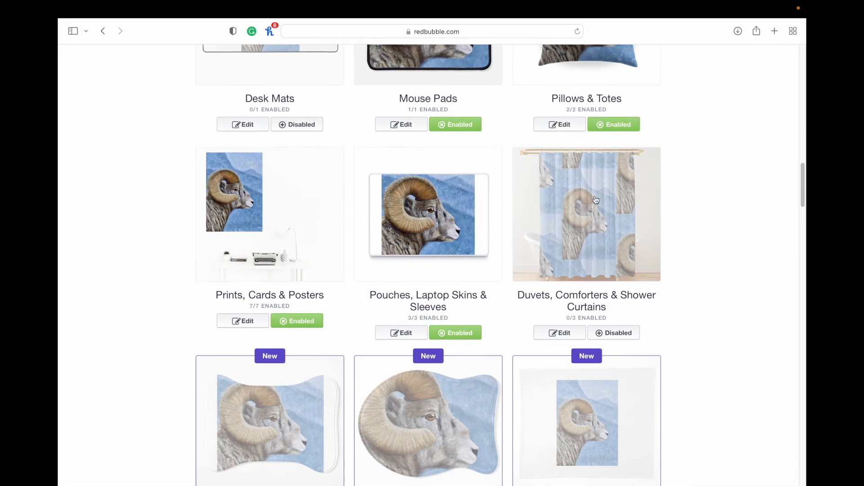
left_click(613, 333)
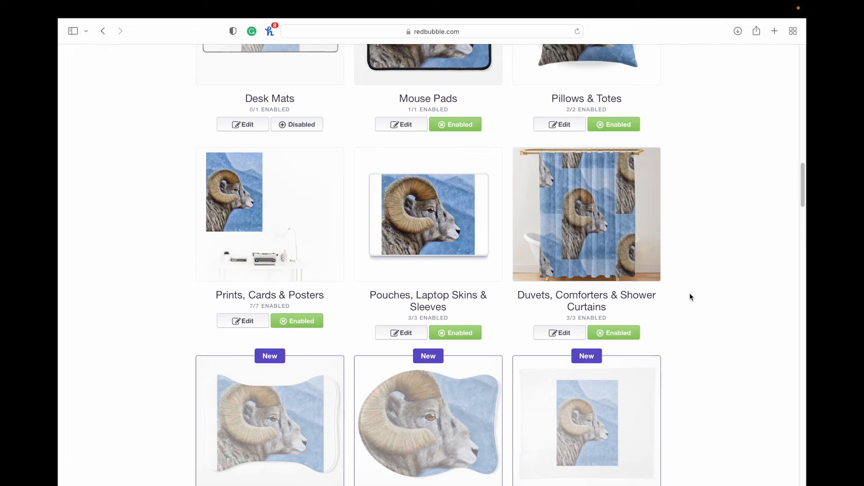
- Enable the Cat Mats and Pet Blankets products for this work
scroll(690, 293, "down", 6)
left_click(459, 267)
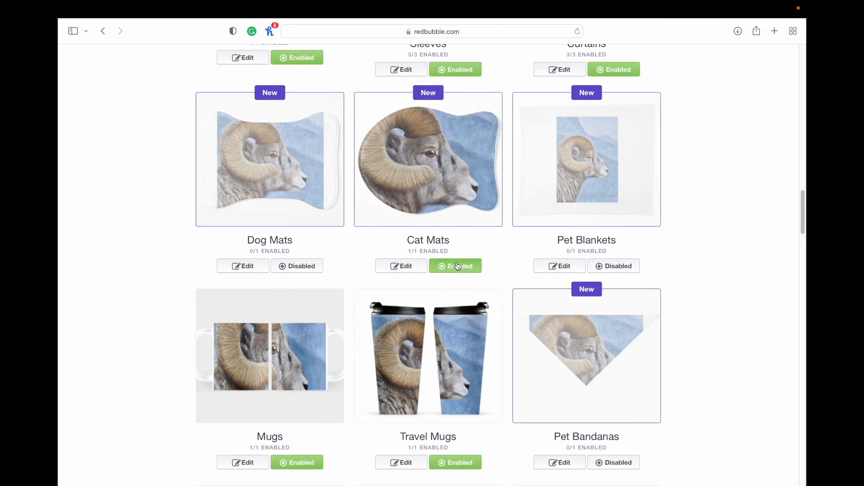
left_click(624, 266)
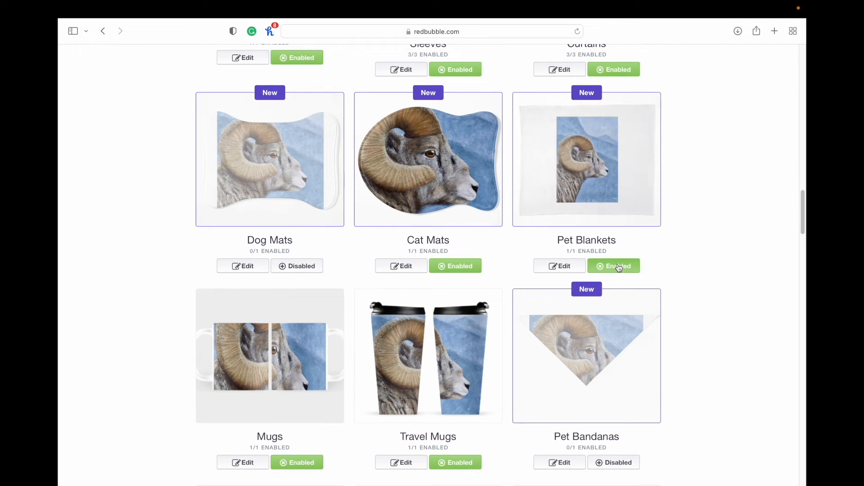
- Enable the Leggings product among the advanced products
scroll(661, 250, "down", 3)
scroll(661, 253, "down", 15)
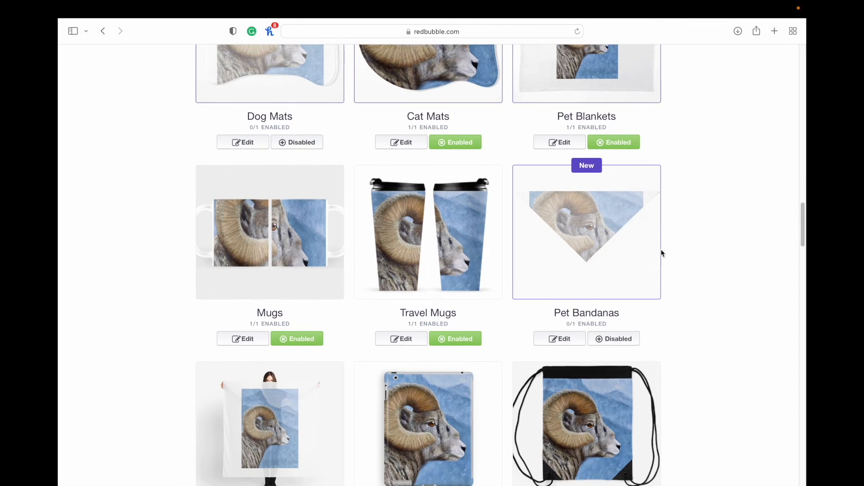
scroll(662, 254, "down", 20)
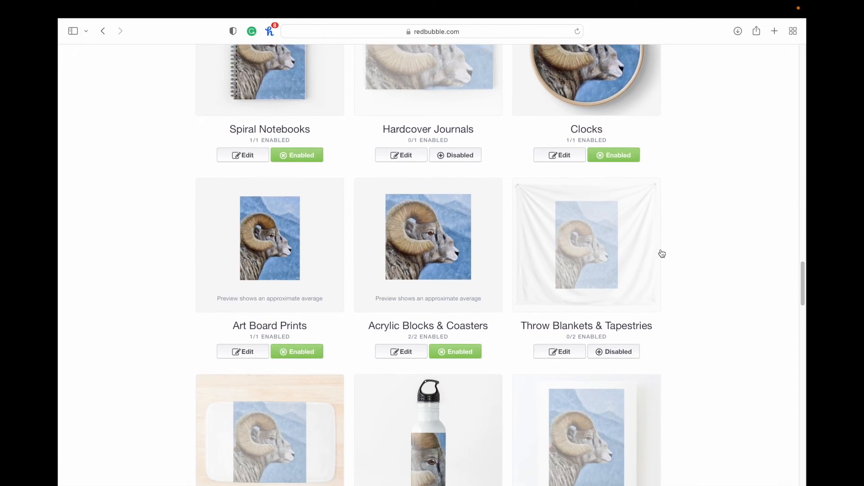
scroll(662, 254, "down", 10)
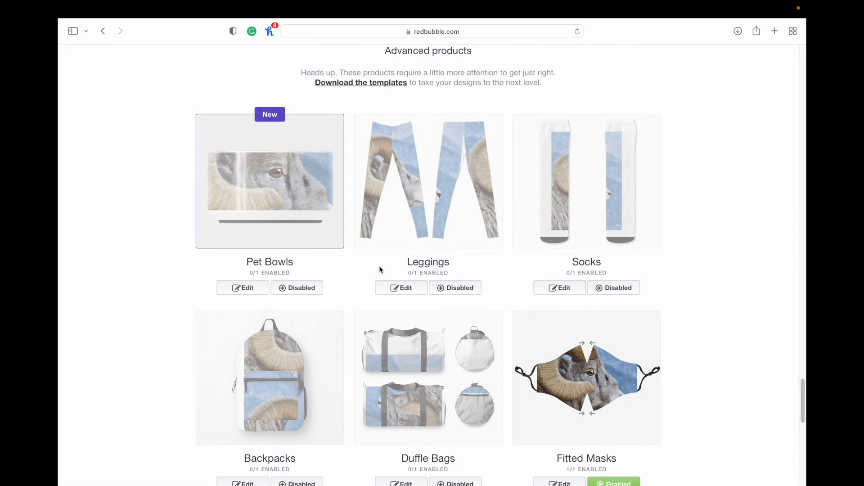
left_click(457, 286)
- Set the work's media category to Painting & Mixed Media
scroll(504, 288, "down", 2)
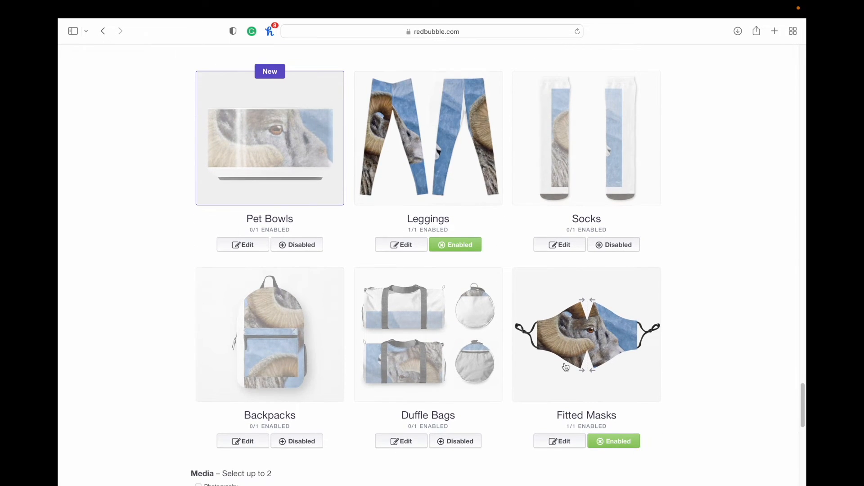
scroll(636, 400, "down", 9)
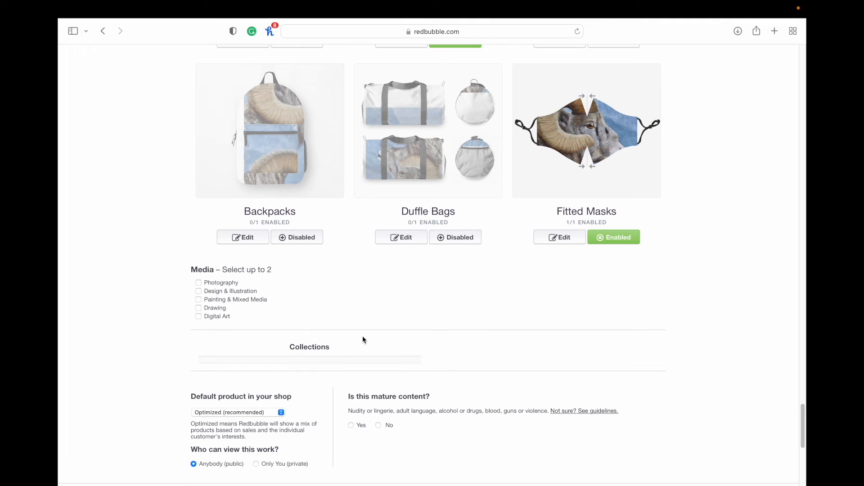
scroll(363, 339, "down", 2)
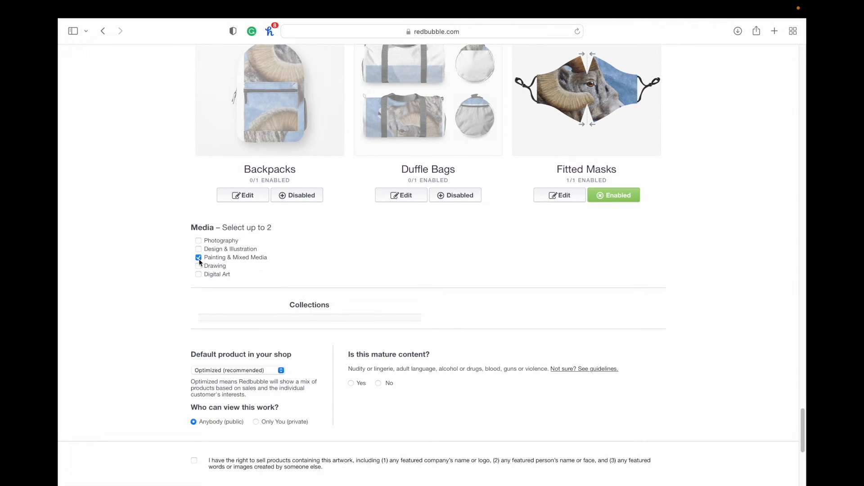
- Keep Optimized (recommended) as the default shop product, mark the work as not mature content, and save the work
scroll(171, 293, "down", 4)
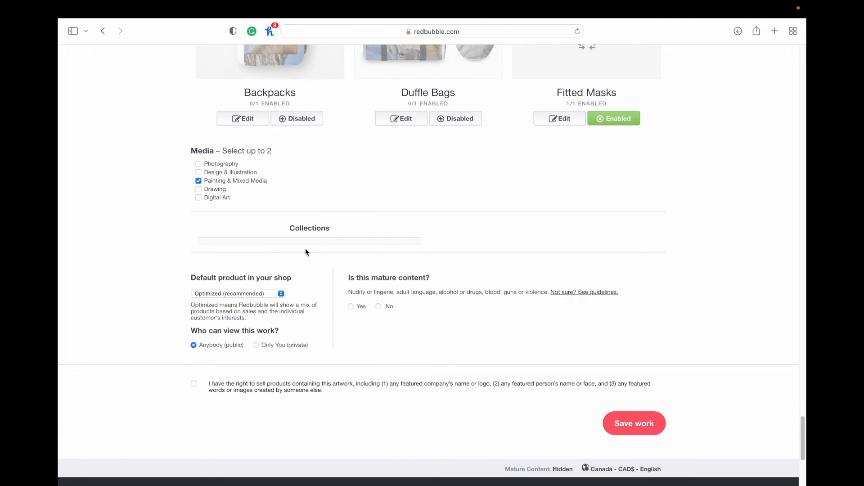
scroll(297, 255, "down", 2)
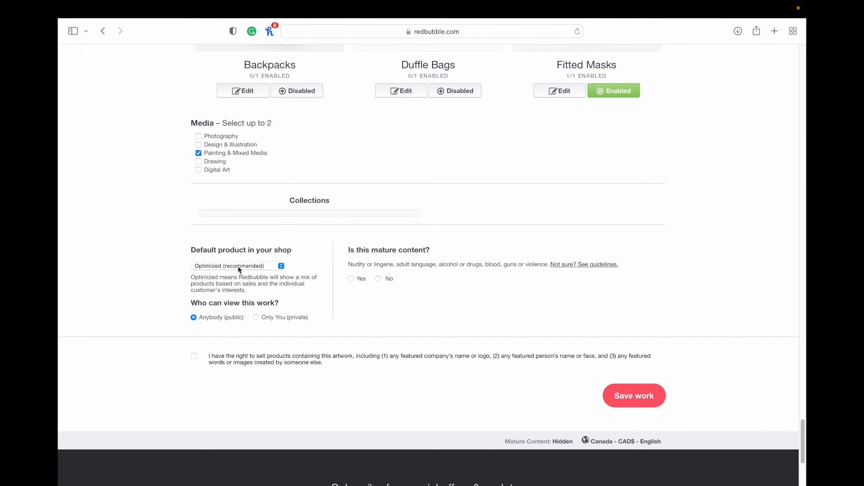
left_click(237, 267)
left_click(239, 266)
left_click(379, 279)
left_click(634, 397)
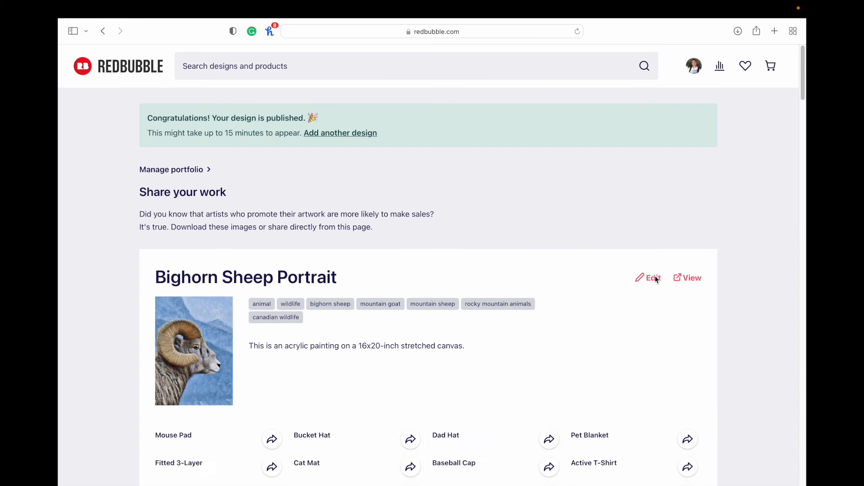
- Review the product previews of the published Bighorn Sheep Portrait and go to the portfolio management page
scroll(582, 278, "down", 10)
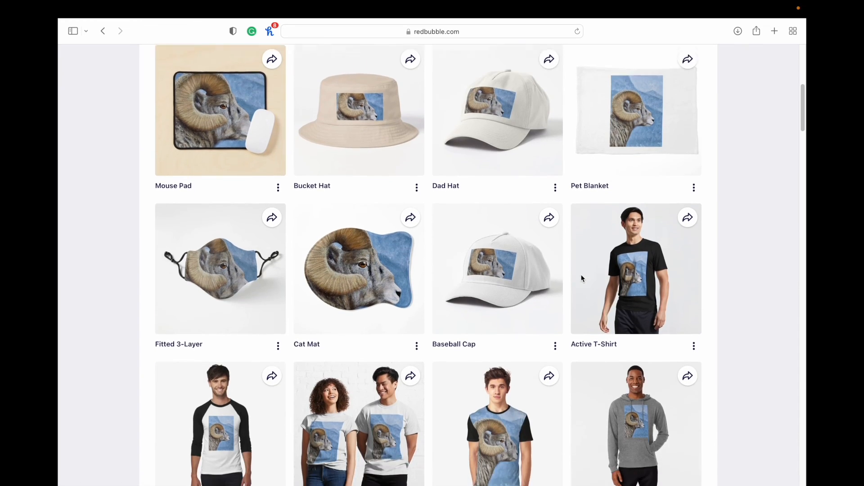
scroll(581, 279, "up", 10)
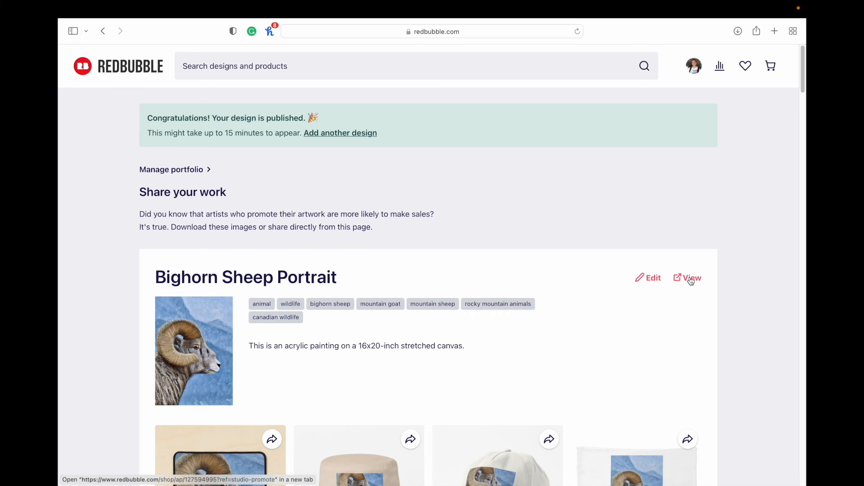
left_click(700, 77)
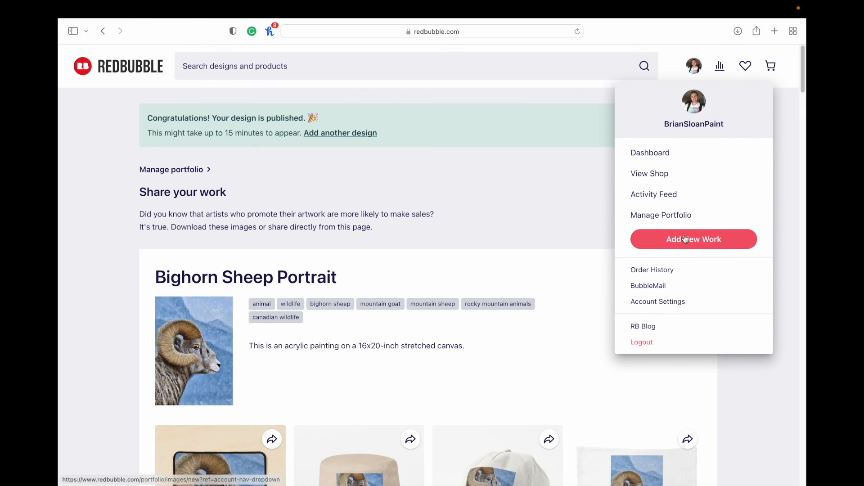
left_click(682, 216)
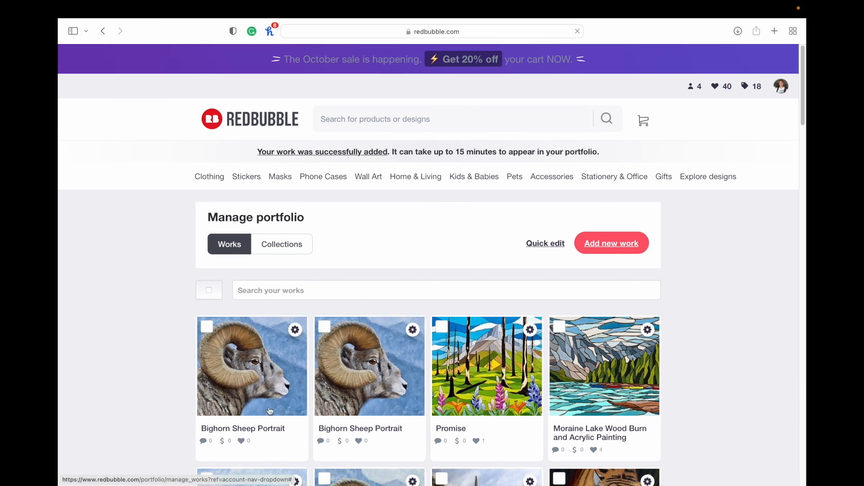
- Delete the duplicate Bighorn Sheep Portrait, the second work in the portfolio, and confirm the deletion
left_click(414, 330)
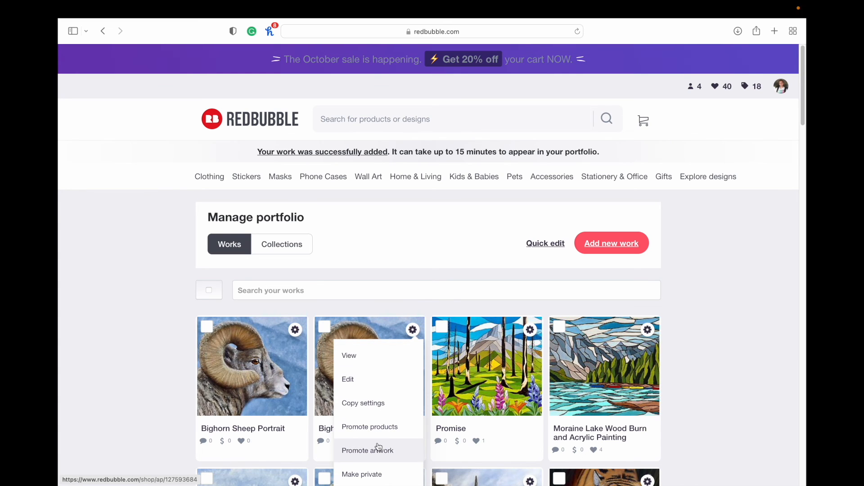
scroll(378, 448, "down", 2)
scroll(379, 447, "down", 2)
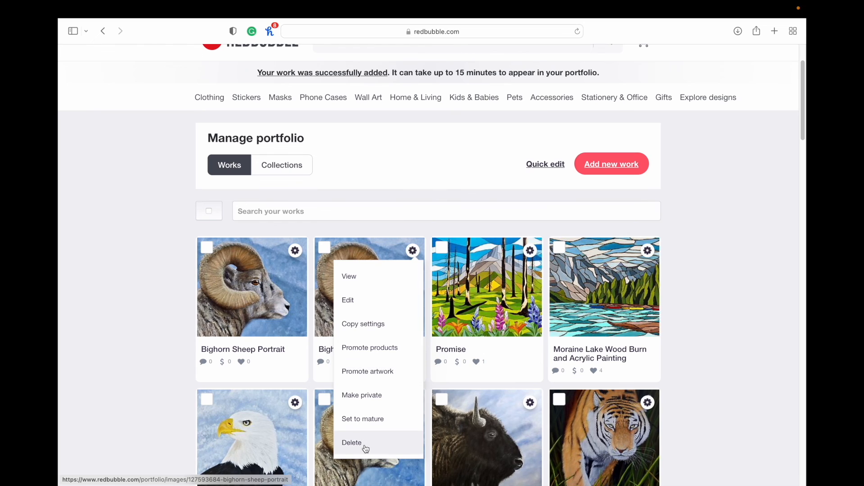
left_click(363, 444)
left_click(522, 272)
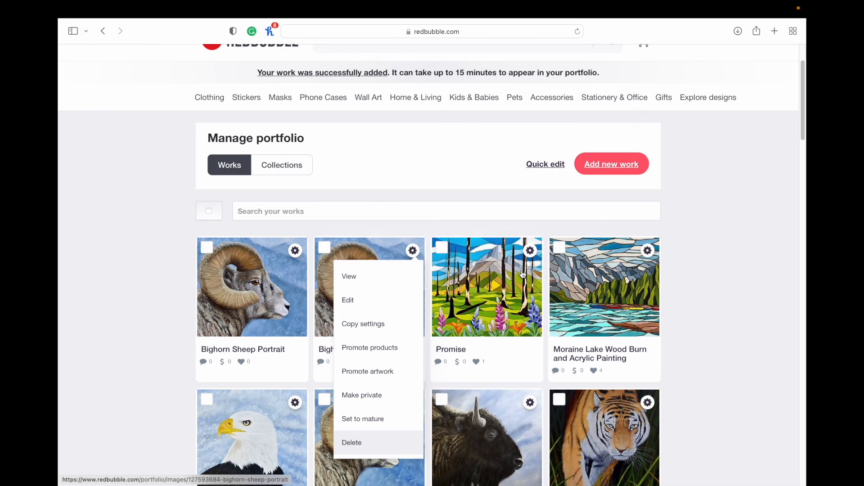